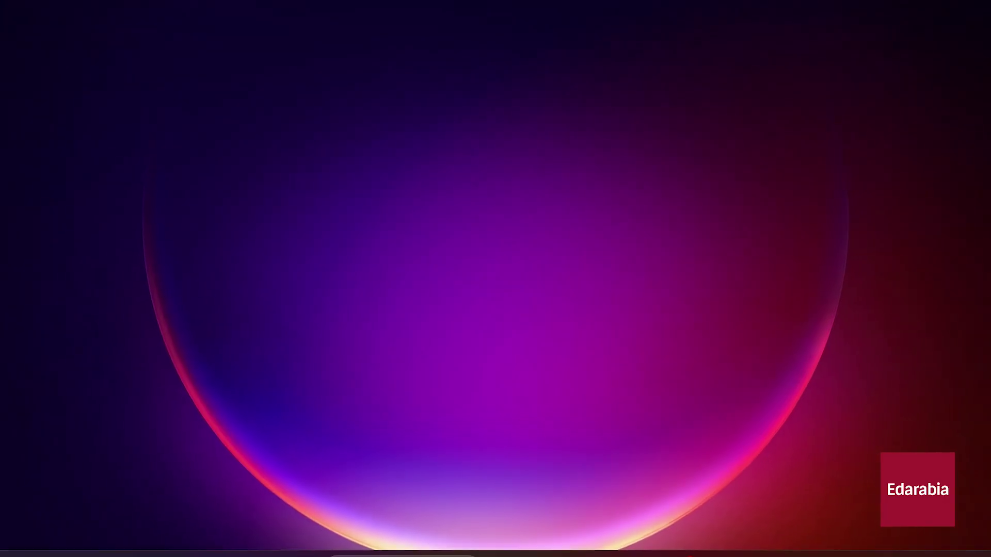
Step: Launch Disk Cleanup and scan drive OS (C:) for removable files
left_click(417, 542)
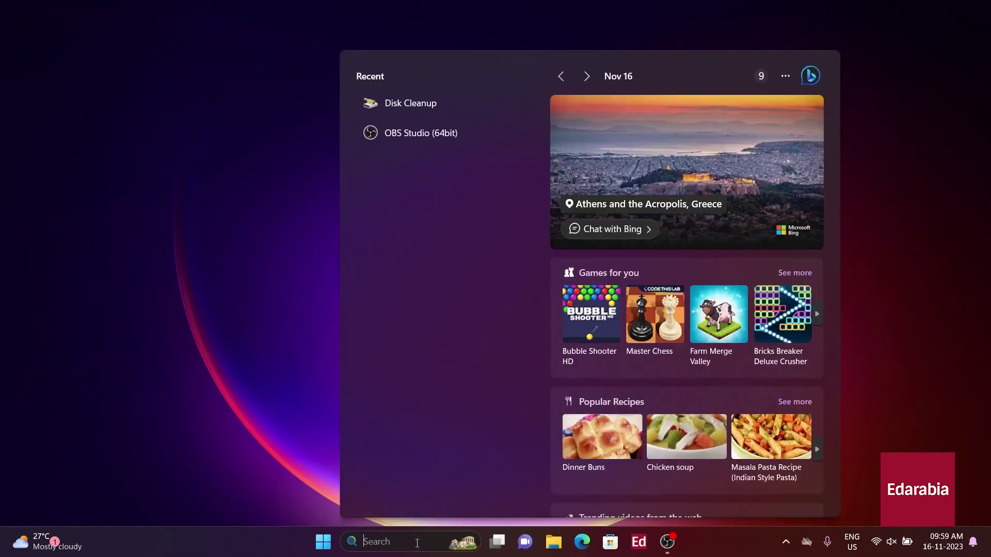
type("dis")
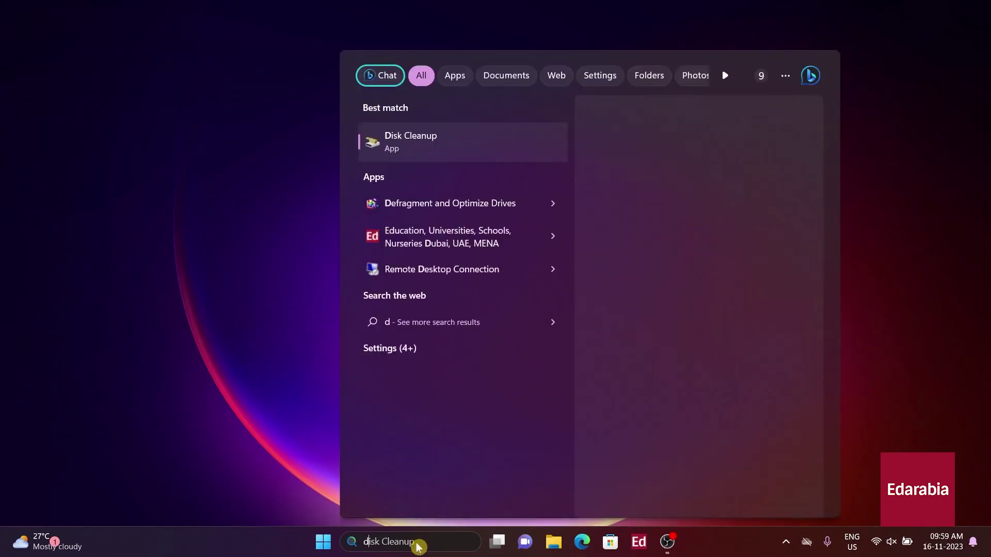
type("k")
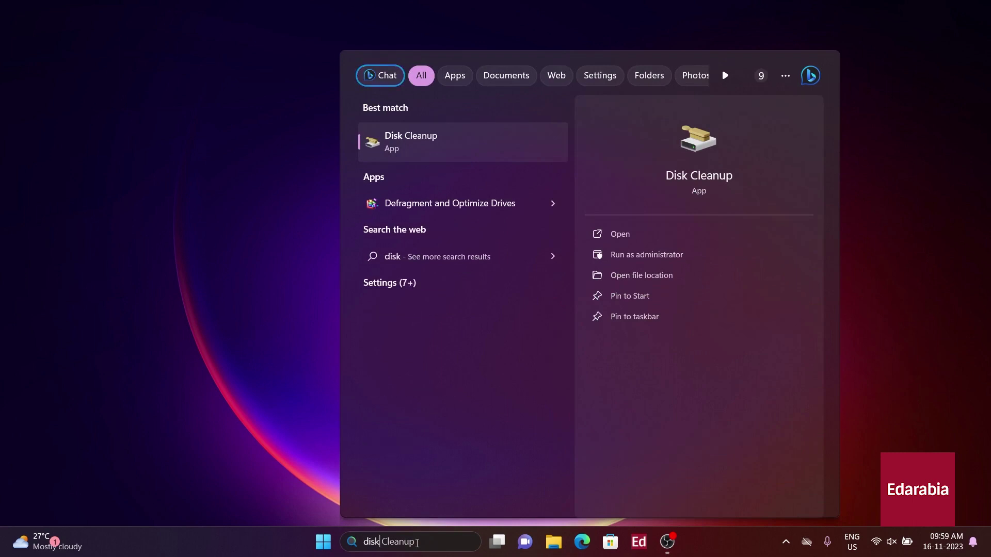
left_click(451, 151)
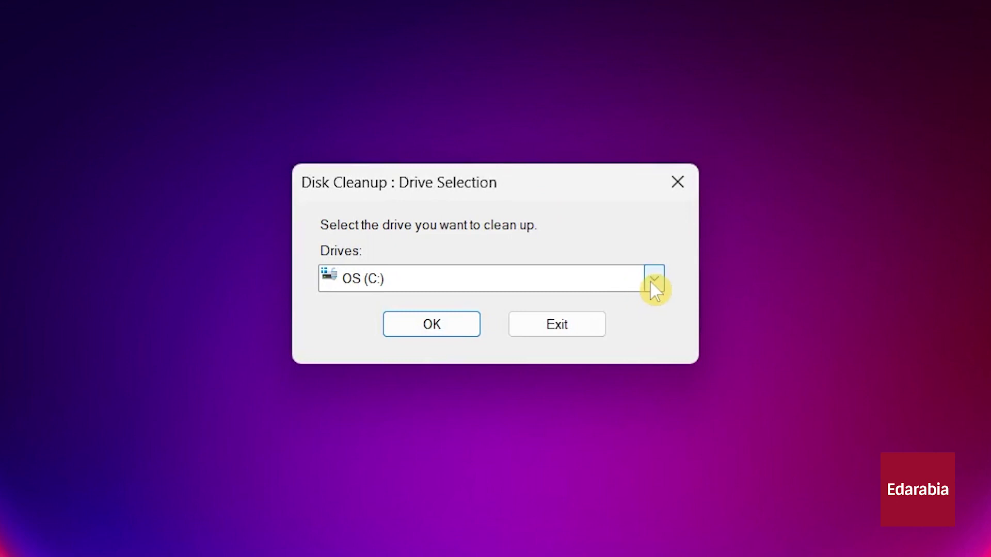
left_click(651, 280)
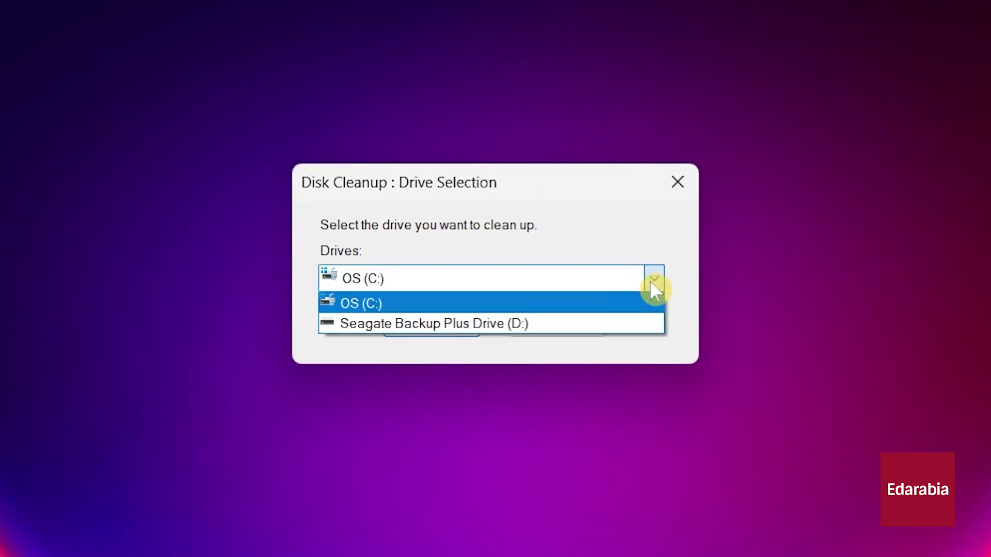
left_click(579, 304)
left_click(440, 329)
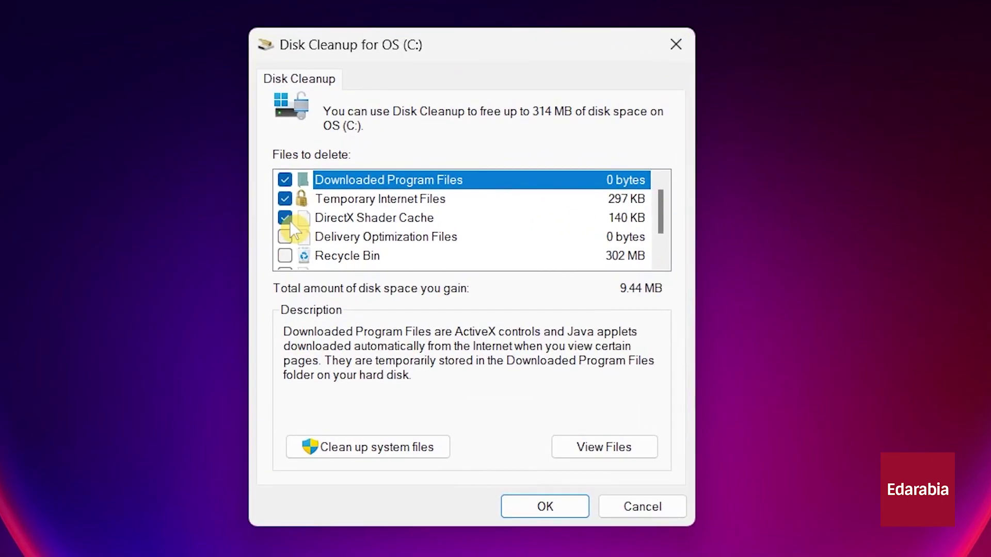
Step: Tick Delivery Optimization Files with the other categories and permanently delete them
left_click(284, 237)
scroll(333, 238, "down", 1)
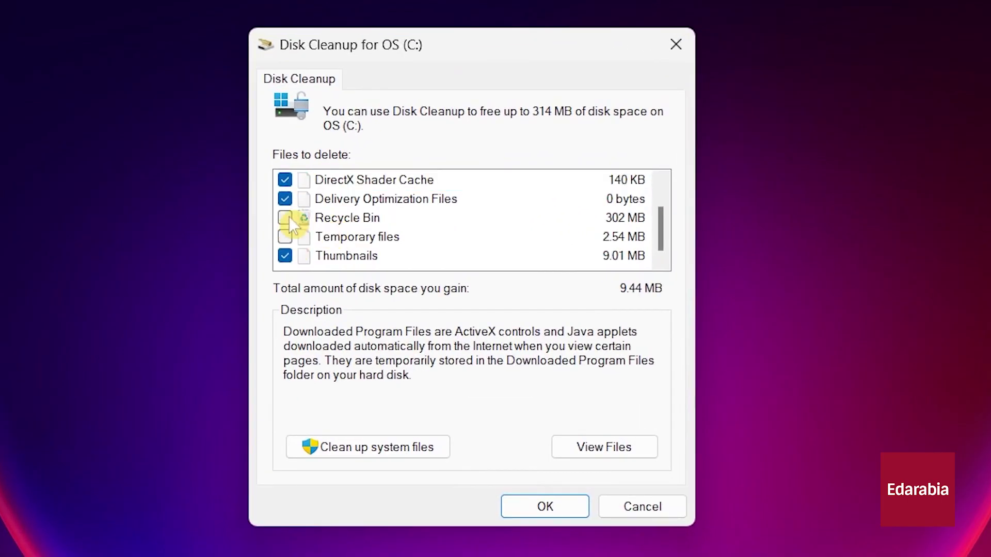
left_click(540, 509)
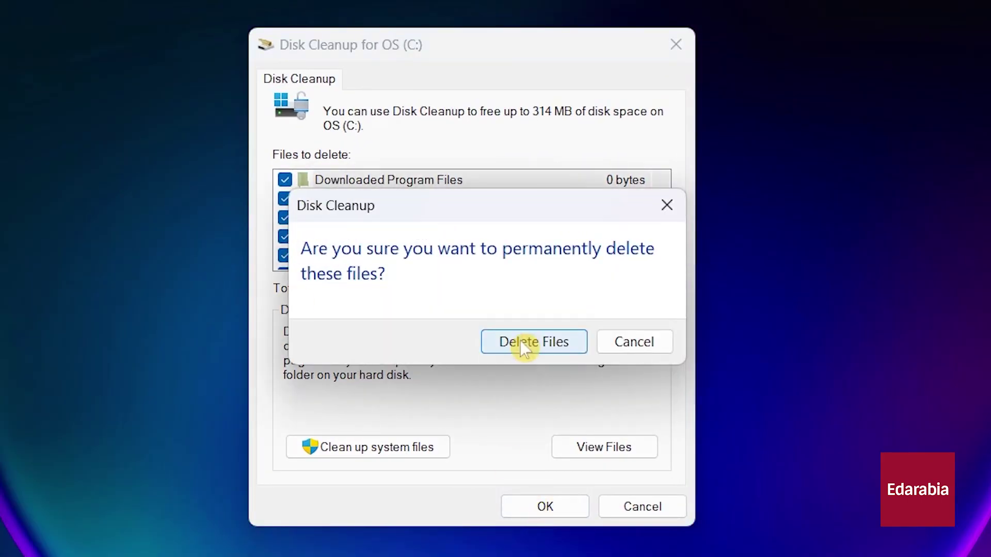
left_click(520, 341)
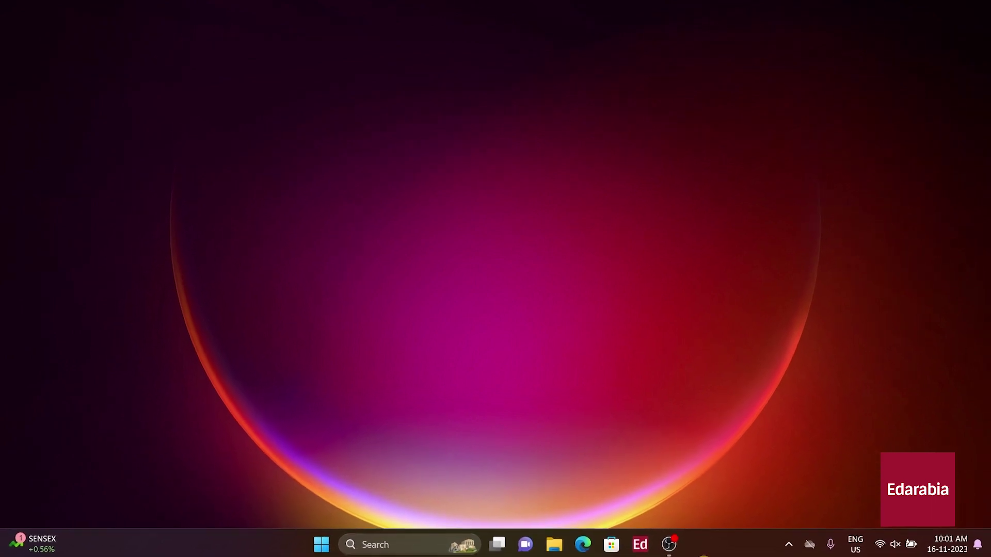
right_click(317, 554)
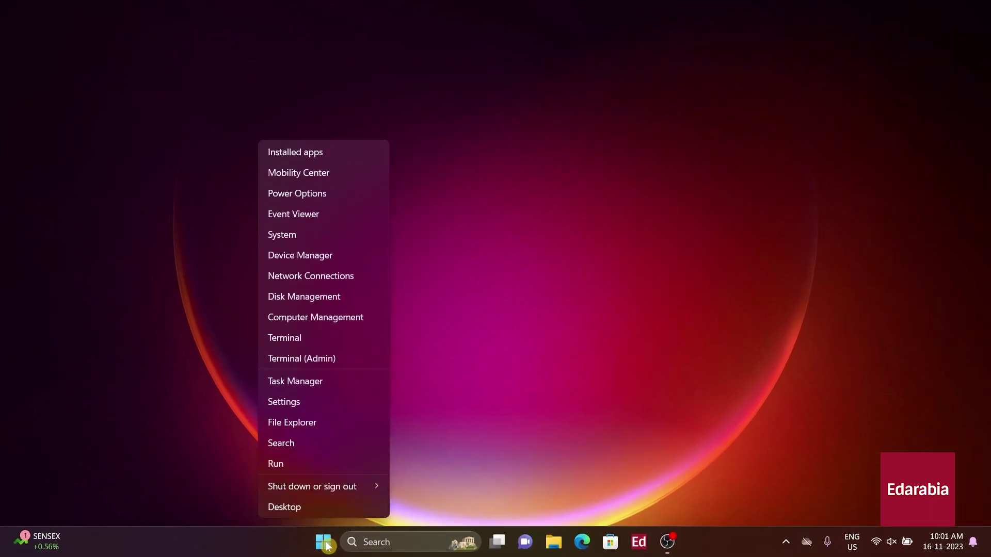
left_click(306, 342)
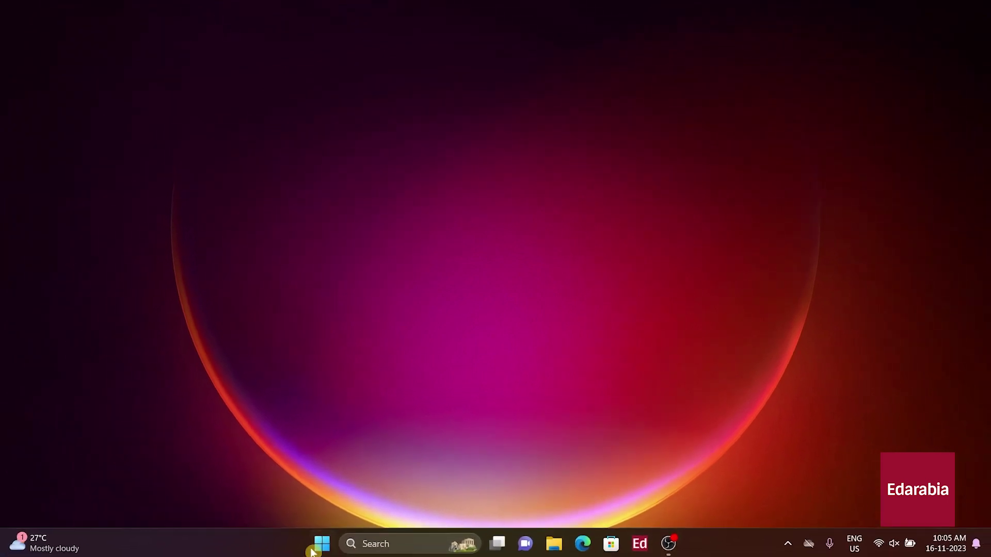
right_click(310, 555)
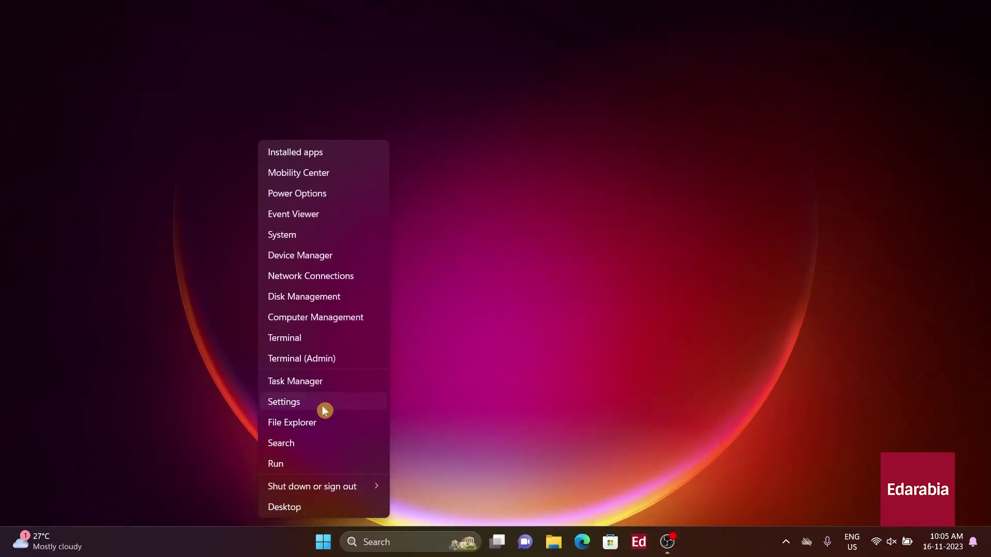
left_click(322, 407)
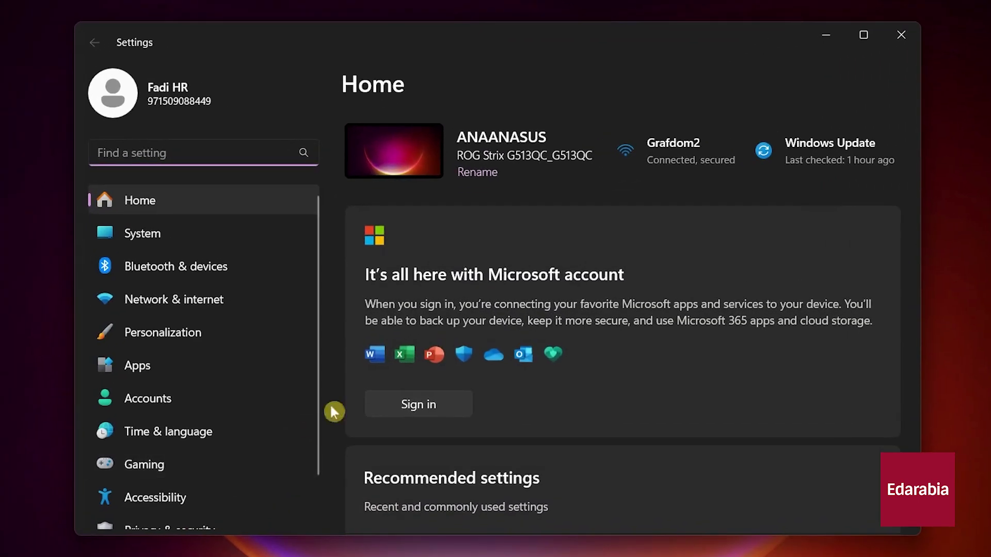
scroll(239, 459, "down", 2)
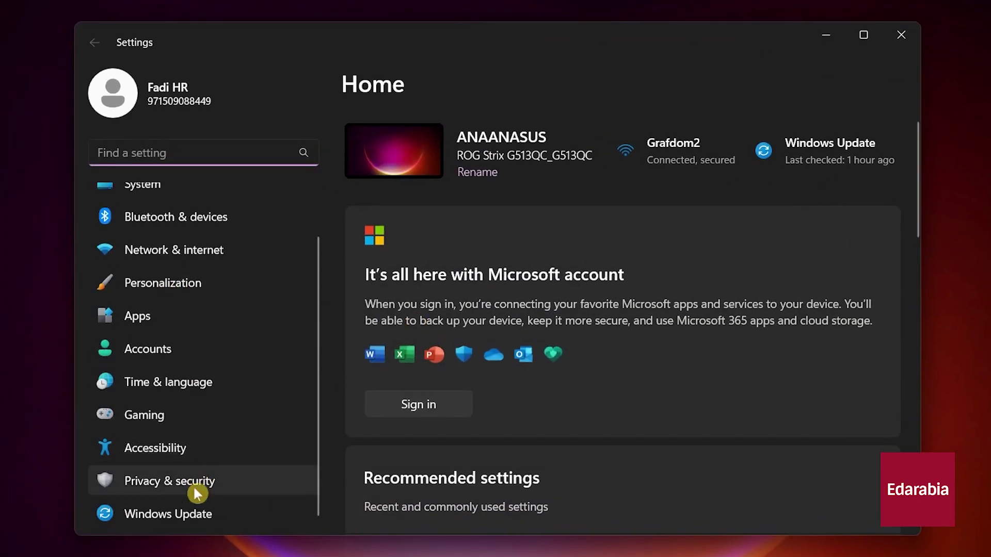
left_click(244, 490)
scroll(586, 403, "down", 10)
left_click(613, 250)
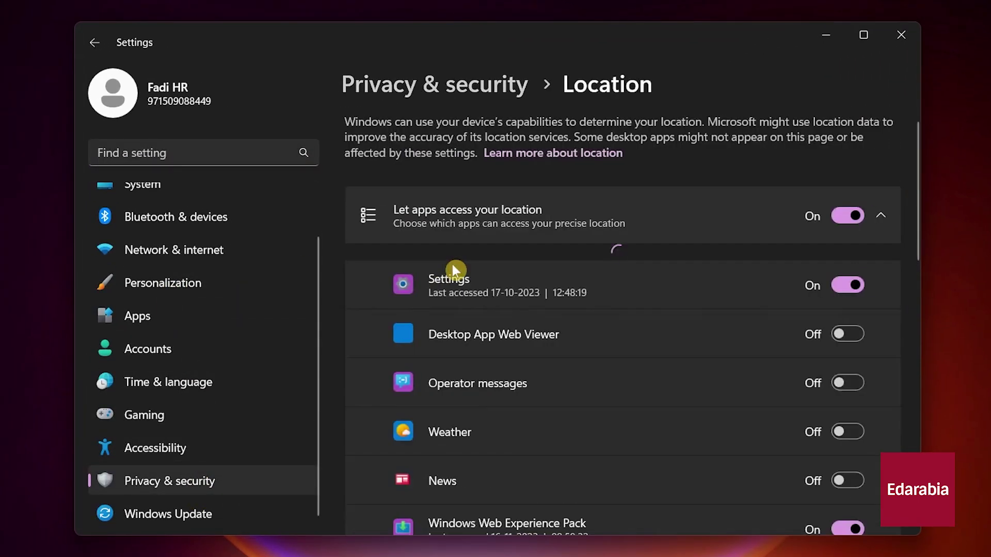
scroll(650, 327, "down", 4)
scroll(649, 309, "down", 8)
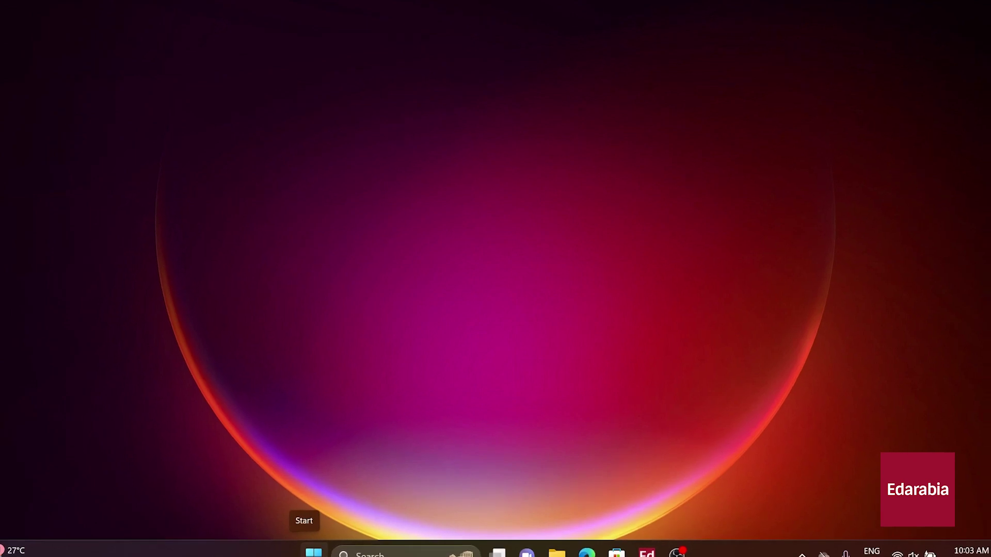
Step: Run wsreset.exe from the Run dialog to reset the Microsoft Store cache
right_click(319, 543)
left_click(304, 467)
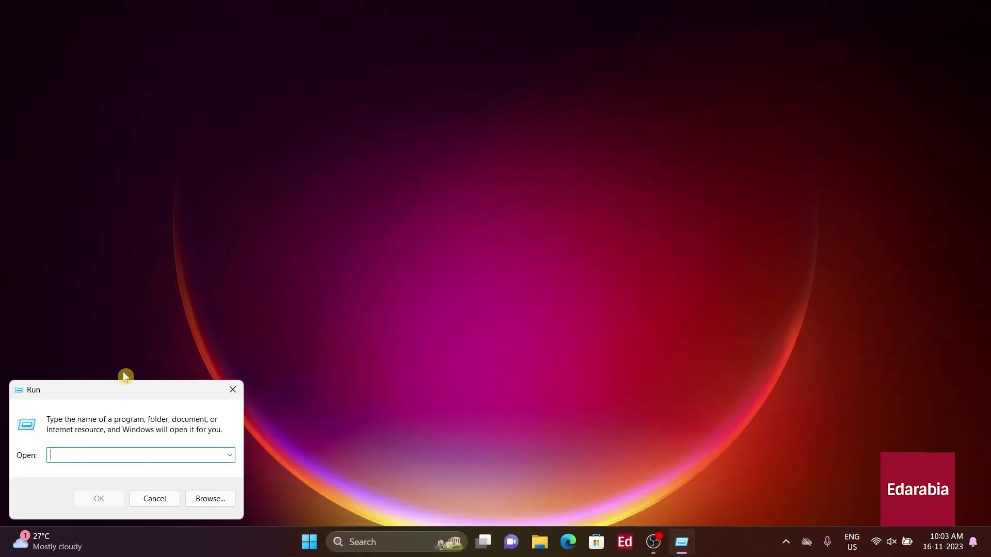
type("wsre")
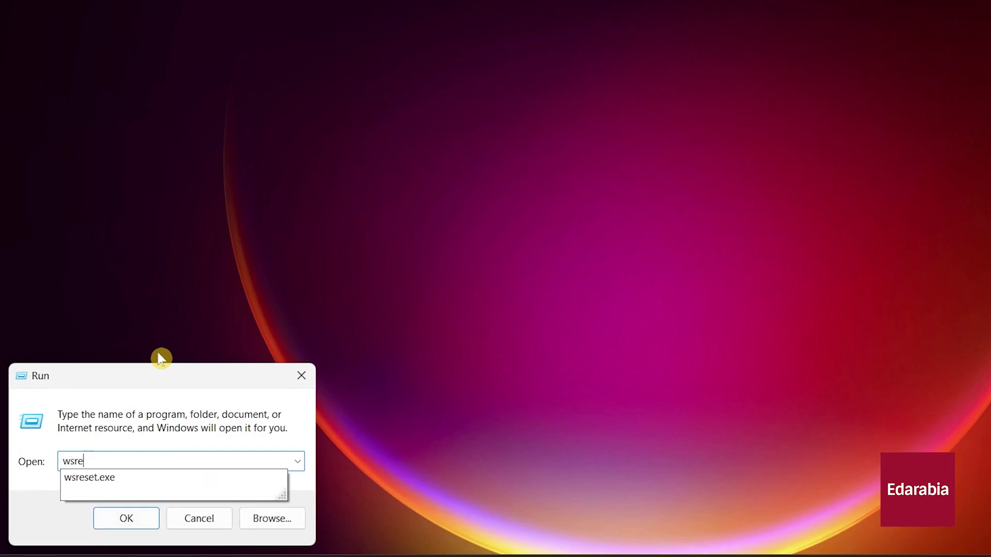
type("set.exe")
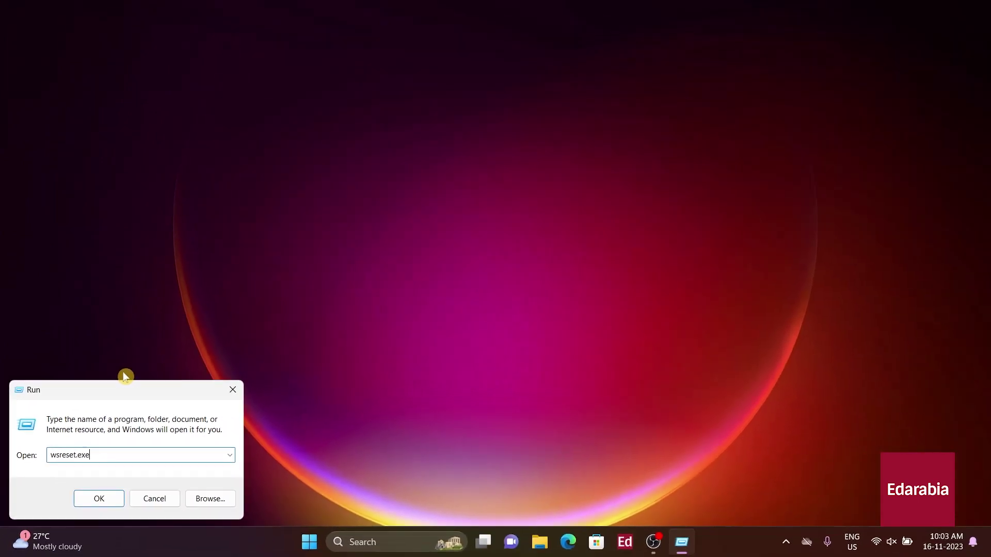
key("Return")
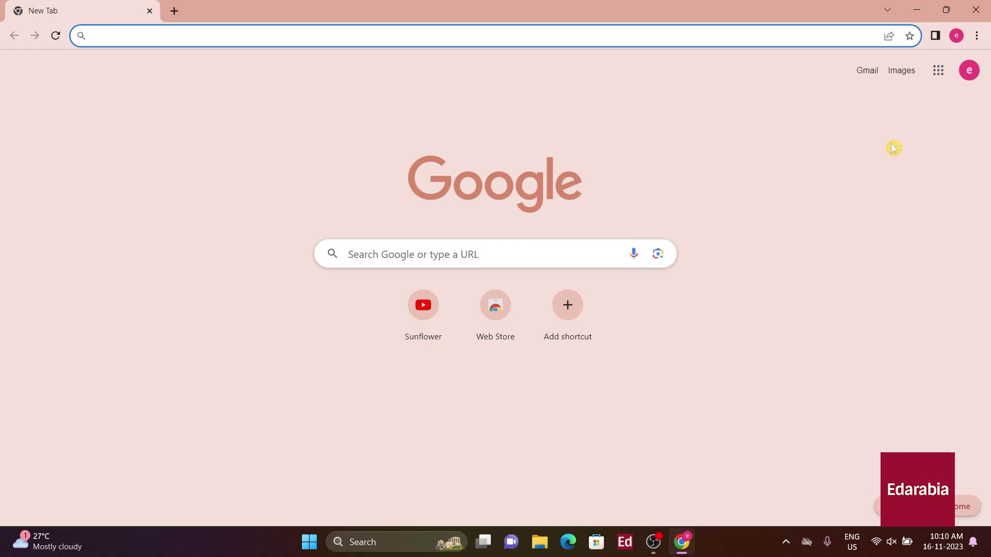
Step: Clear Chrome's cached images and files with the time range set to All time
left_click(979, 35)
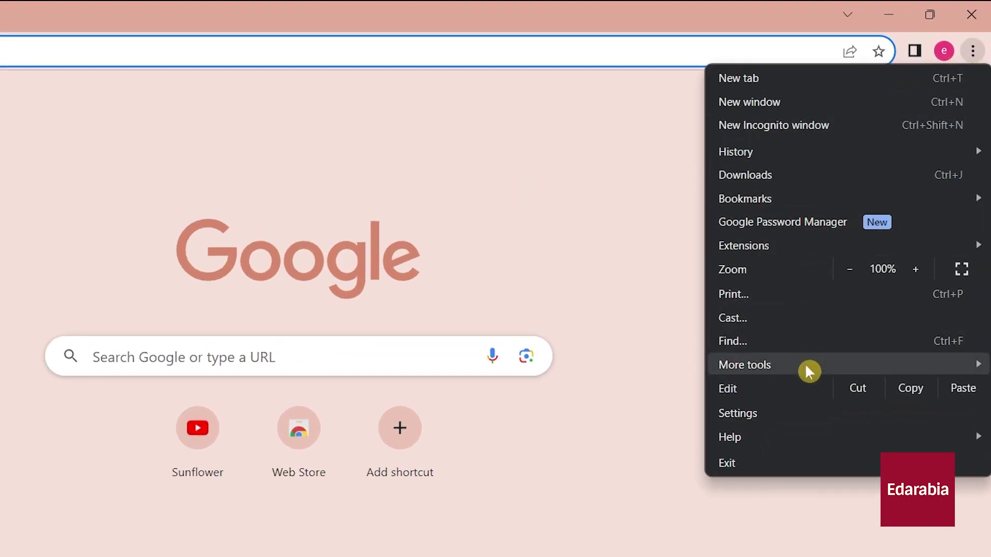
mouse_move(804, 363)
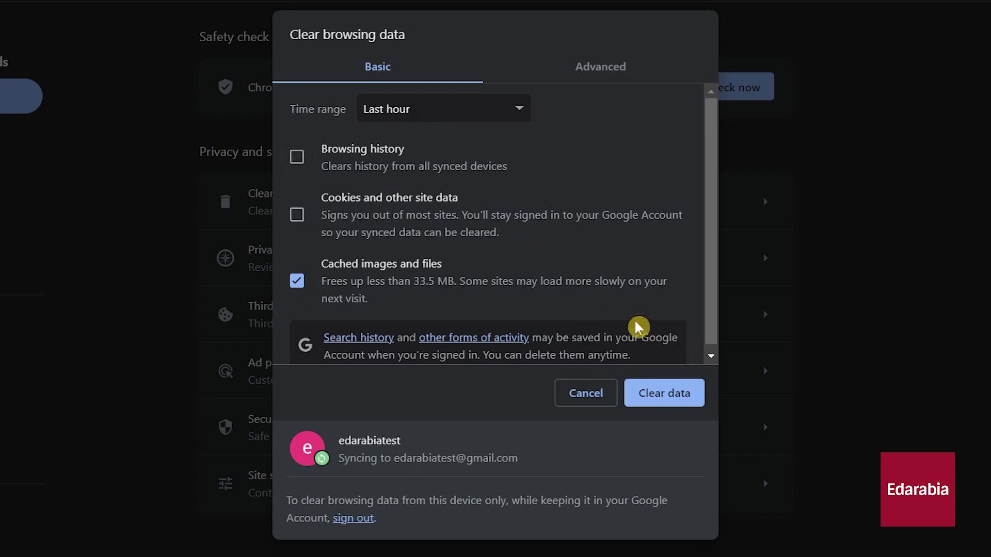
left_click(452, 122)
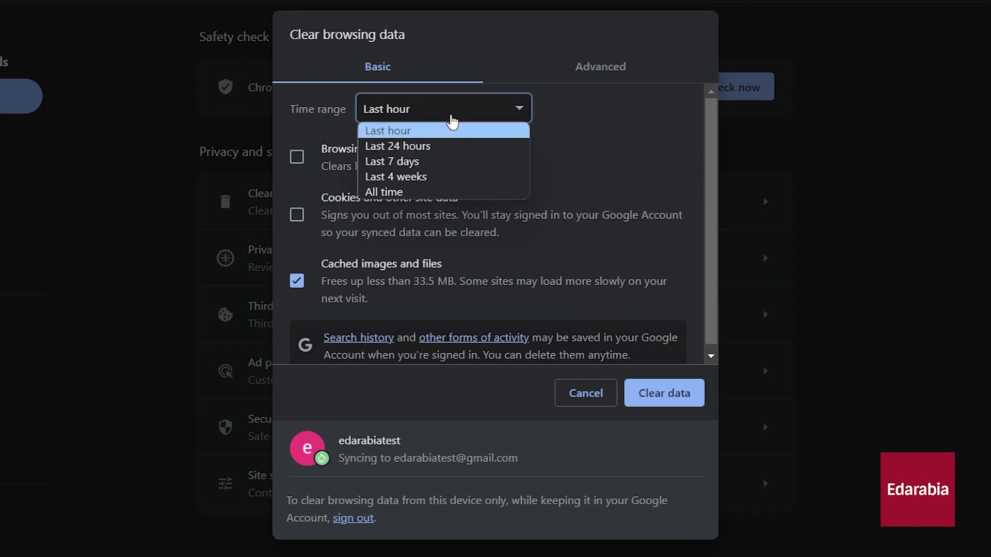
left_click(426, 194)
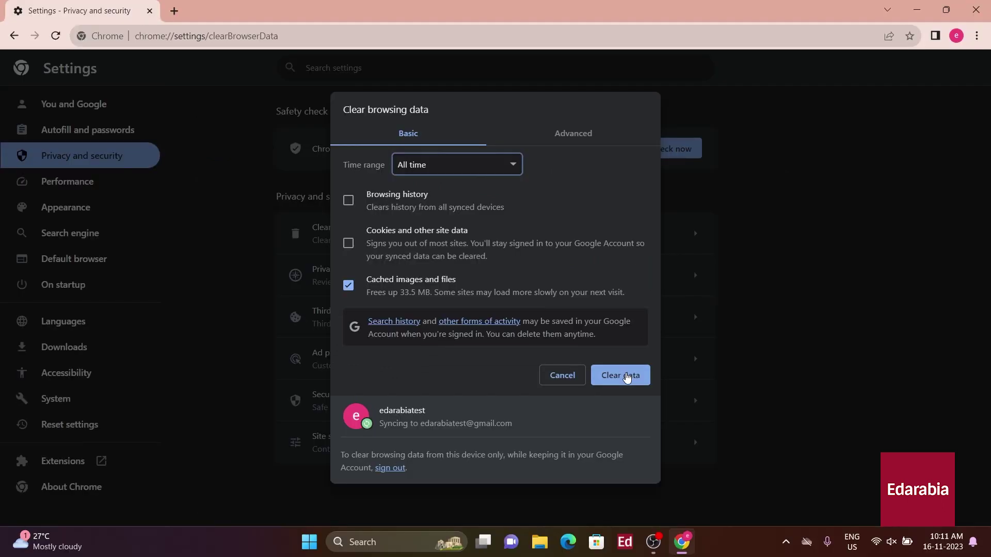
left_click(671, 394)
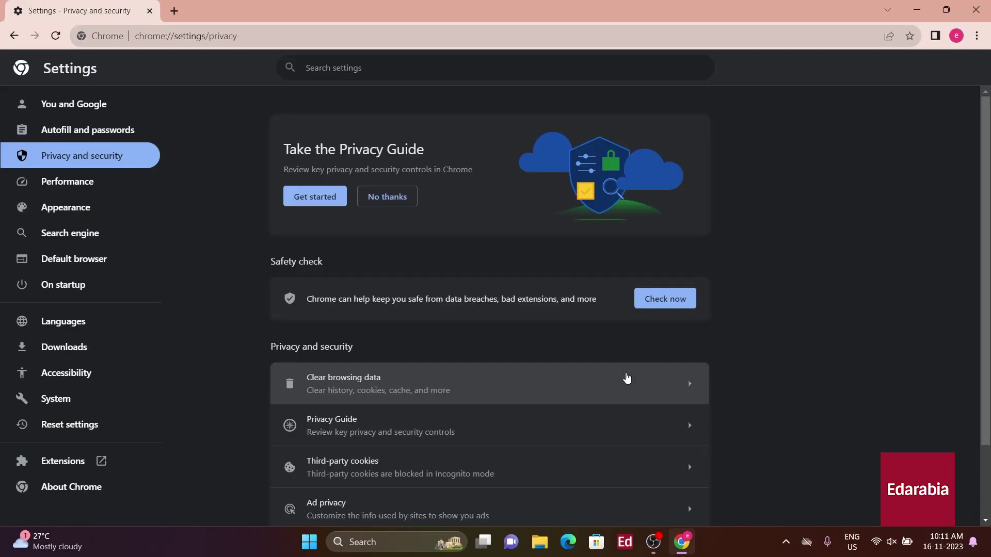
left_click(638, 362)
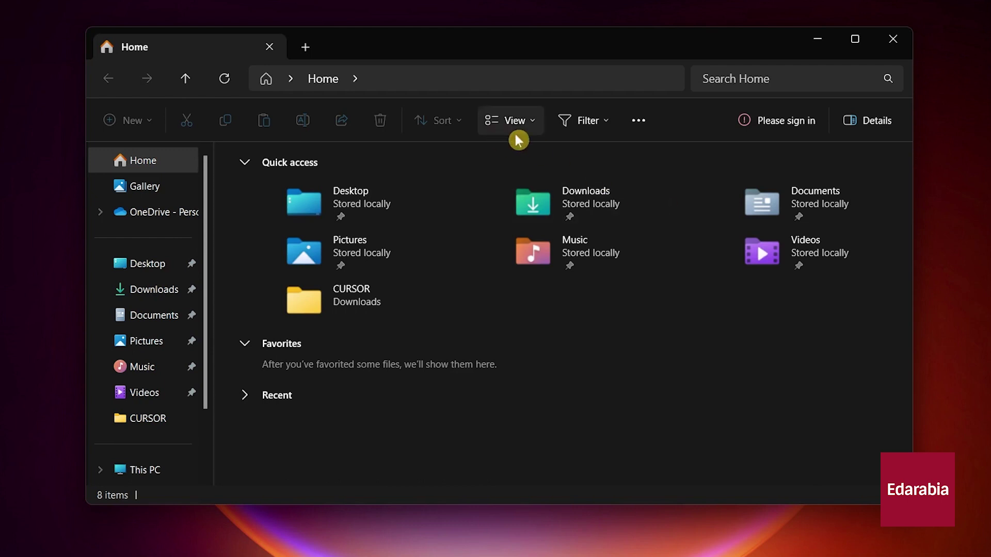
Step: Clear the File Explorer history in Folder Options and confirm with OK
left_click(638, 132)
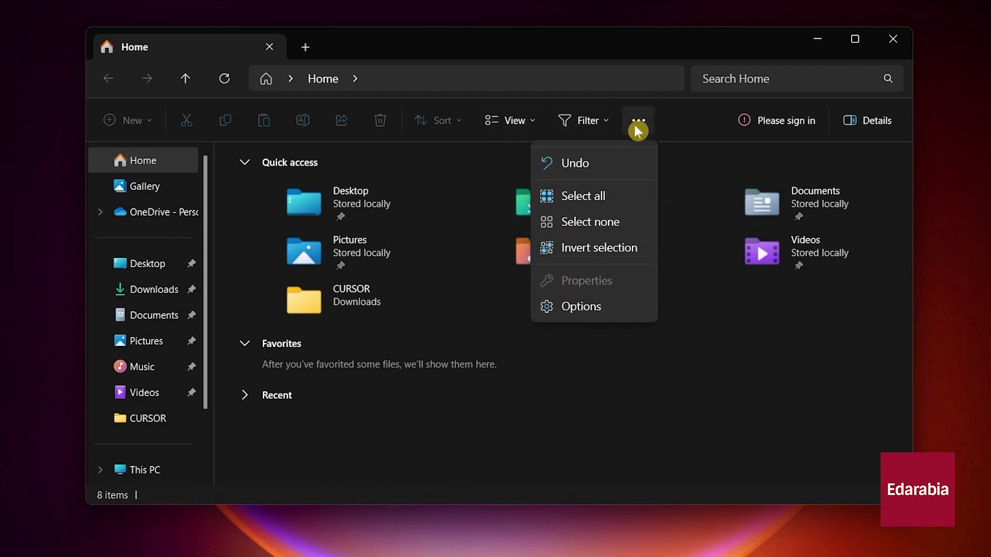
left_click(612, 309)
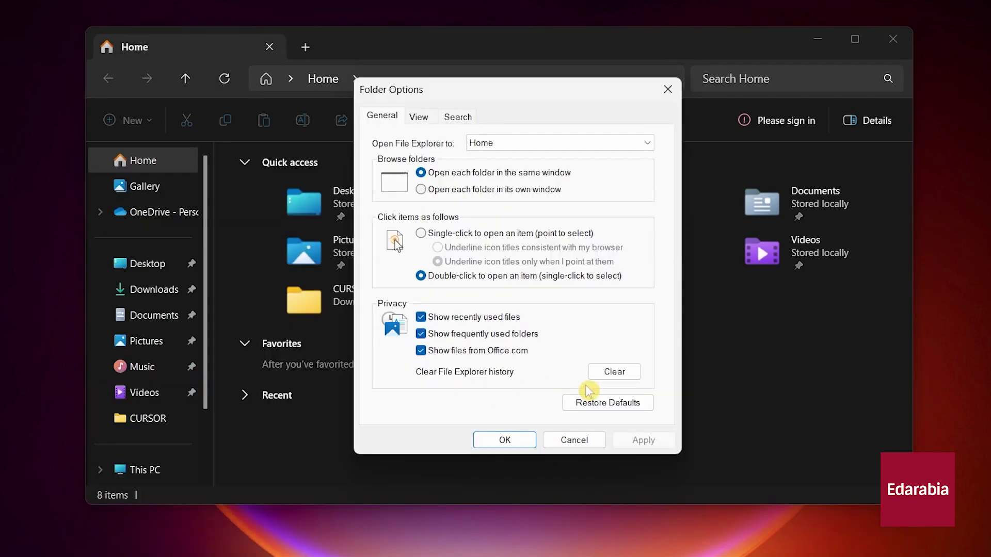
left_click(615, 376)
left_click(519, 444)
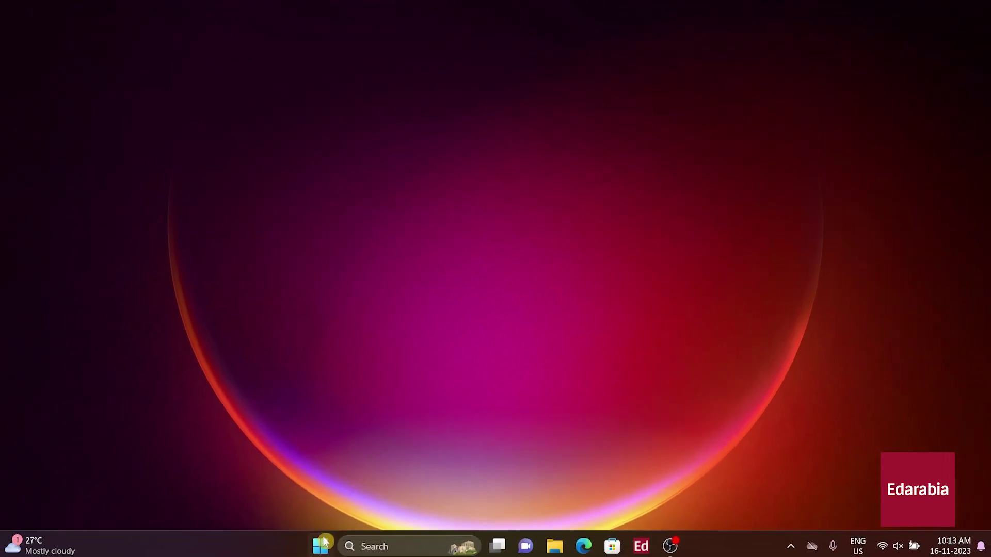
Step: In Settings, go to System > Storage > Storage Sense and run a cleanup now
right_click(314, 553)
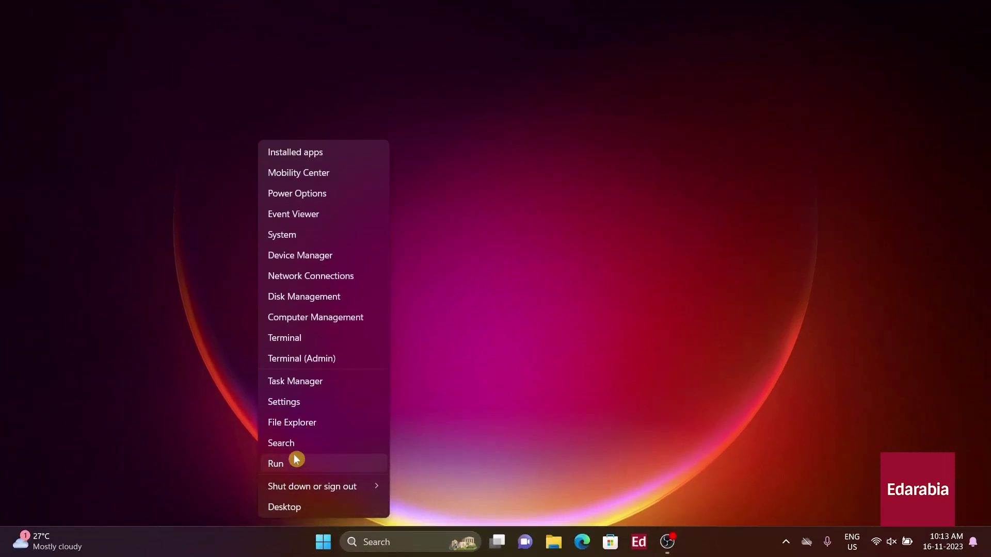
left_click(294, 406)
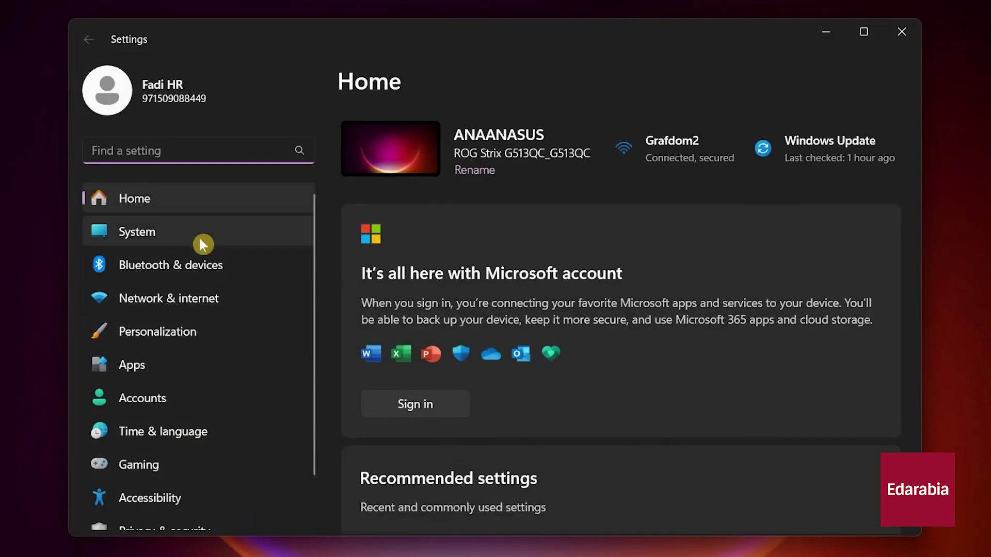
left_click(168, 241)
scroll(496, 300, "down", 3)
left_click(495, 301)
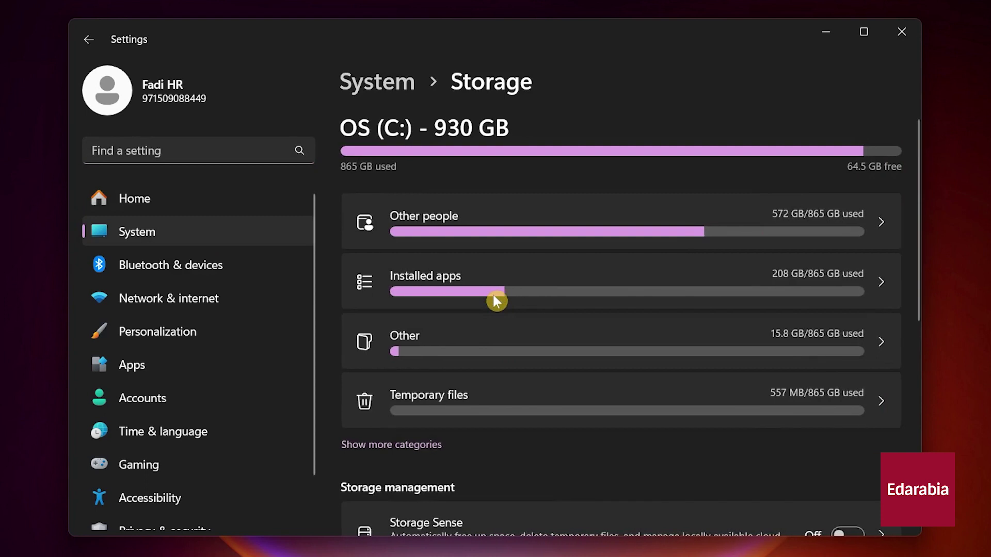
scroll(591, 299, "down", 5)
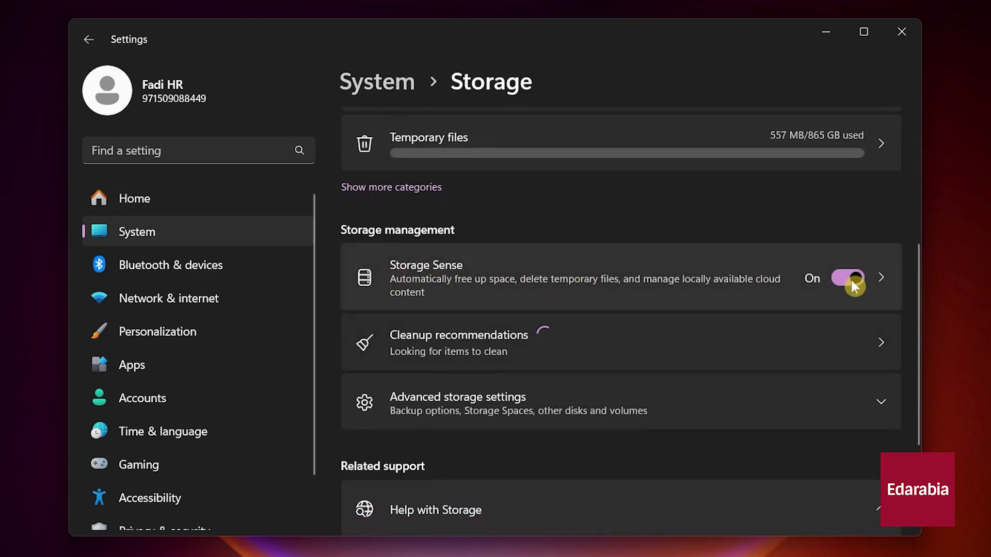
left_click(589, 289)
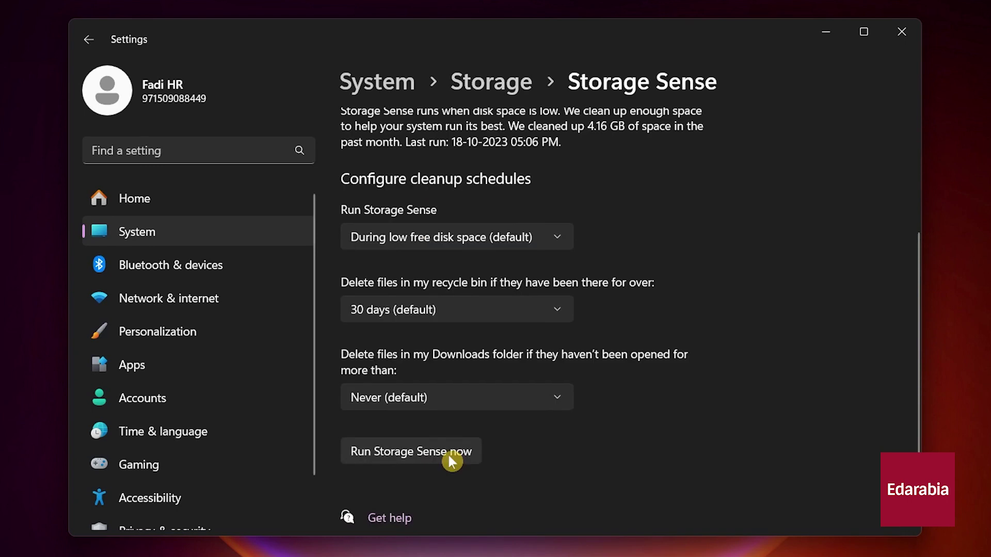
left_click(448, 456)
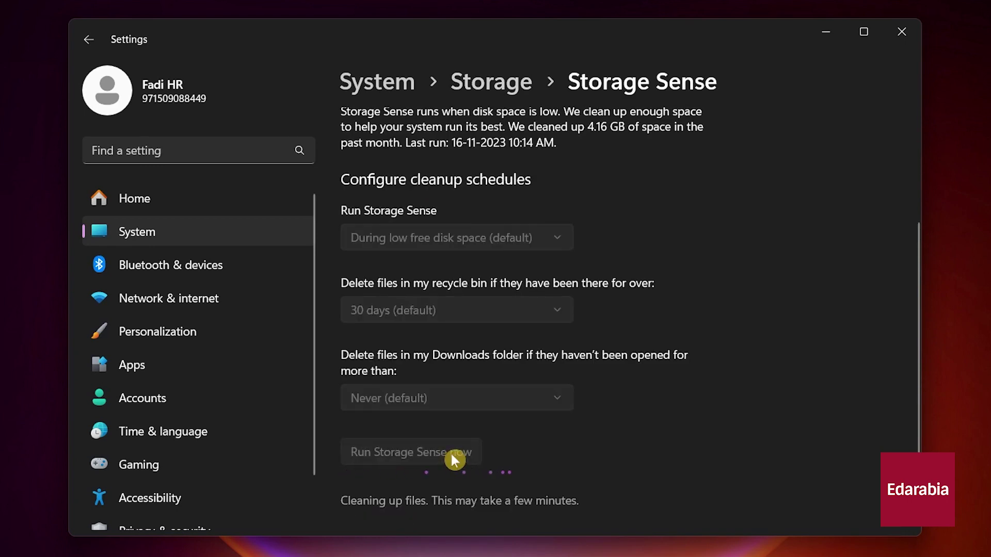